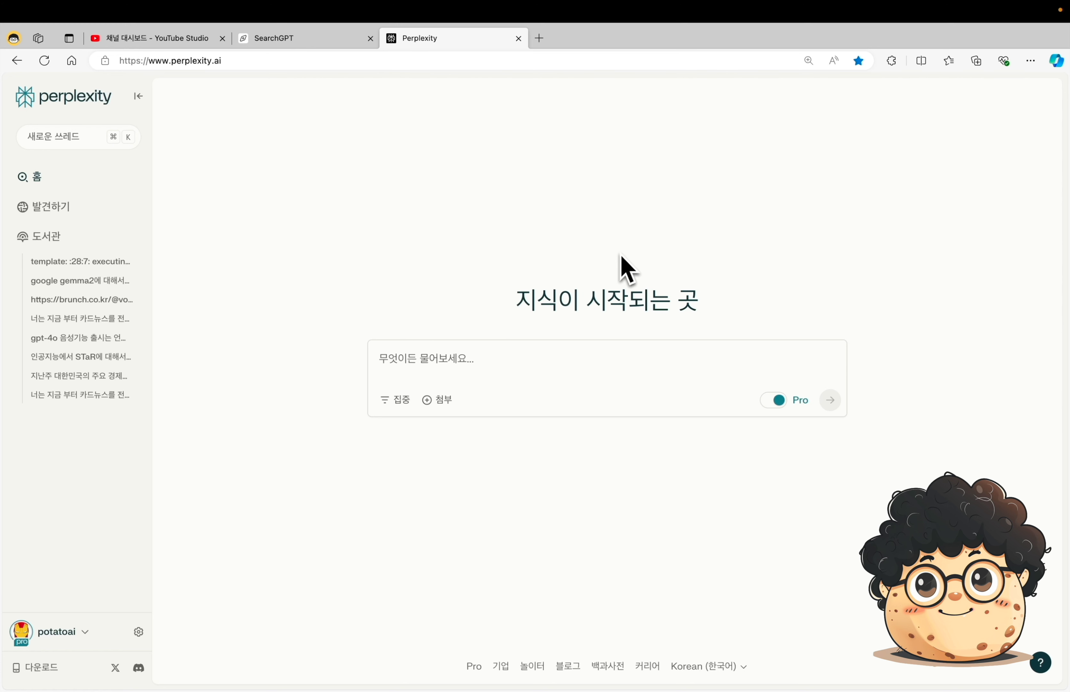
# - Ask Perplexity "티몬, 위메프 사태에 대해서 알려줘" with Pro search enabled
pyautogui.click(444, 359)
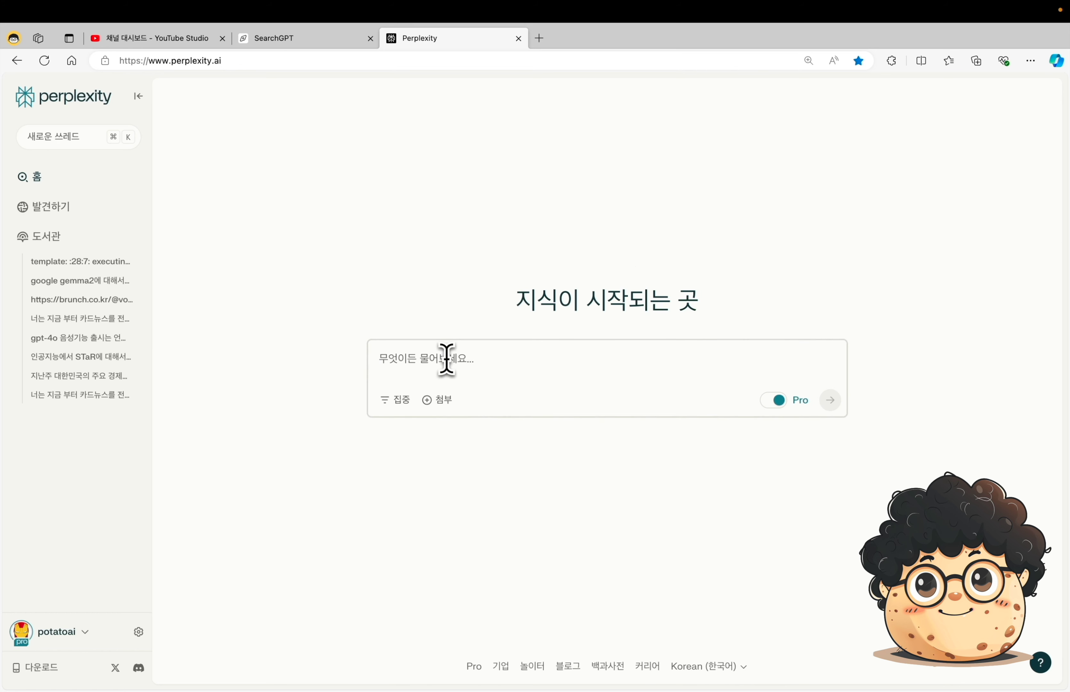
pyautogui.write('티몬, 위메프 사태에 대해서 알려줘')
pyautogui.click(830, 400)
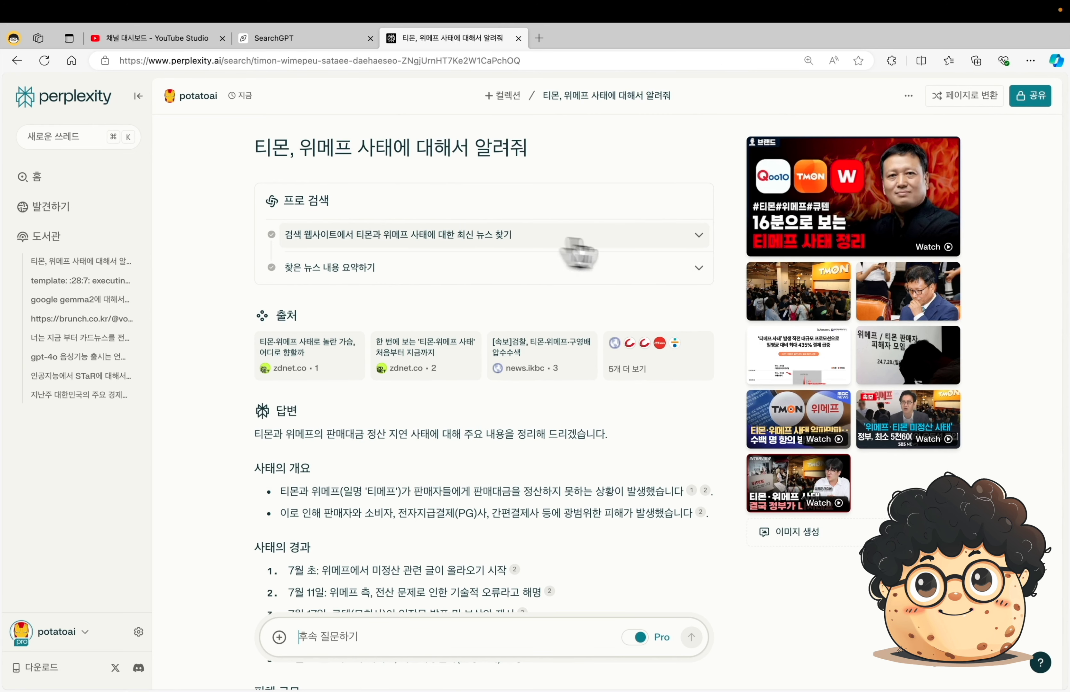
# - Examine the search terms and sites used by the first Pro search step, and look through the answer's full source list
pyautogui.click(698, 238)
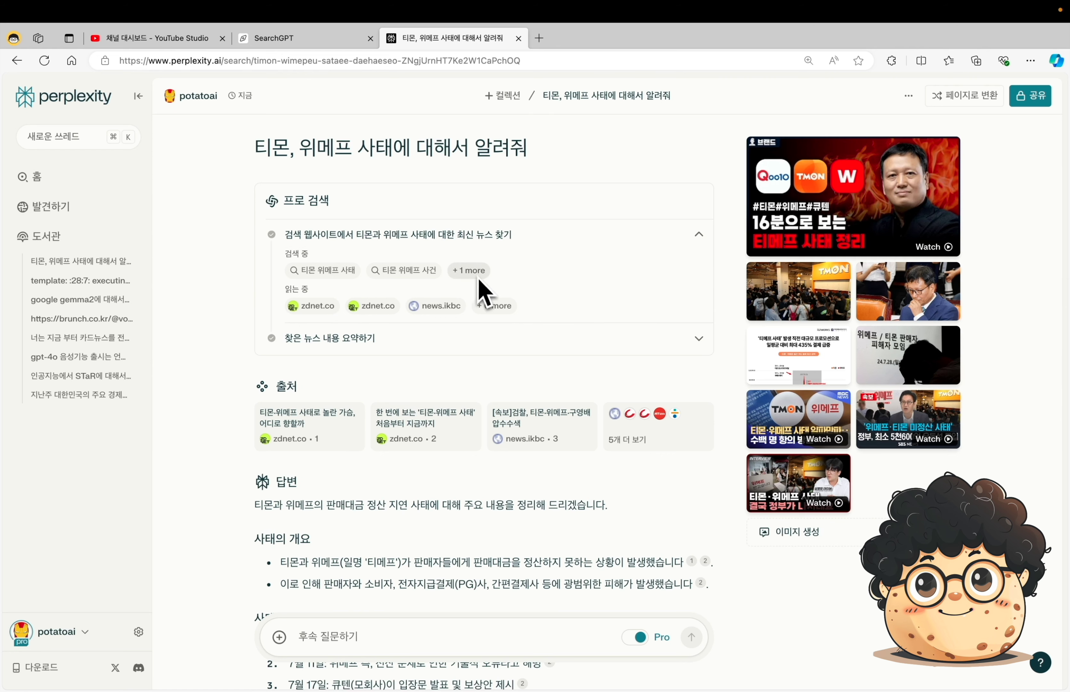
pyautogui.moveTo(337, 314)
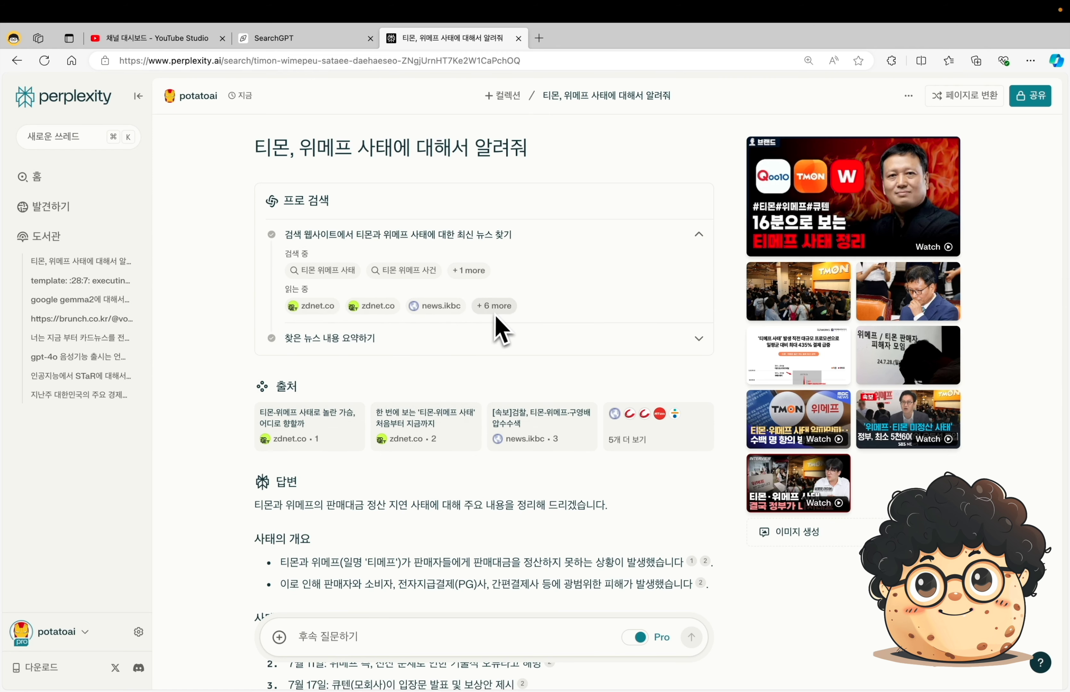
pyautogui.click(700, 237)
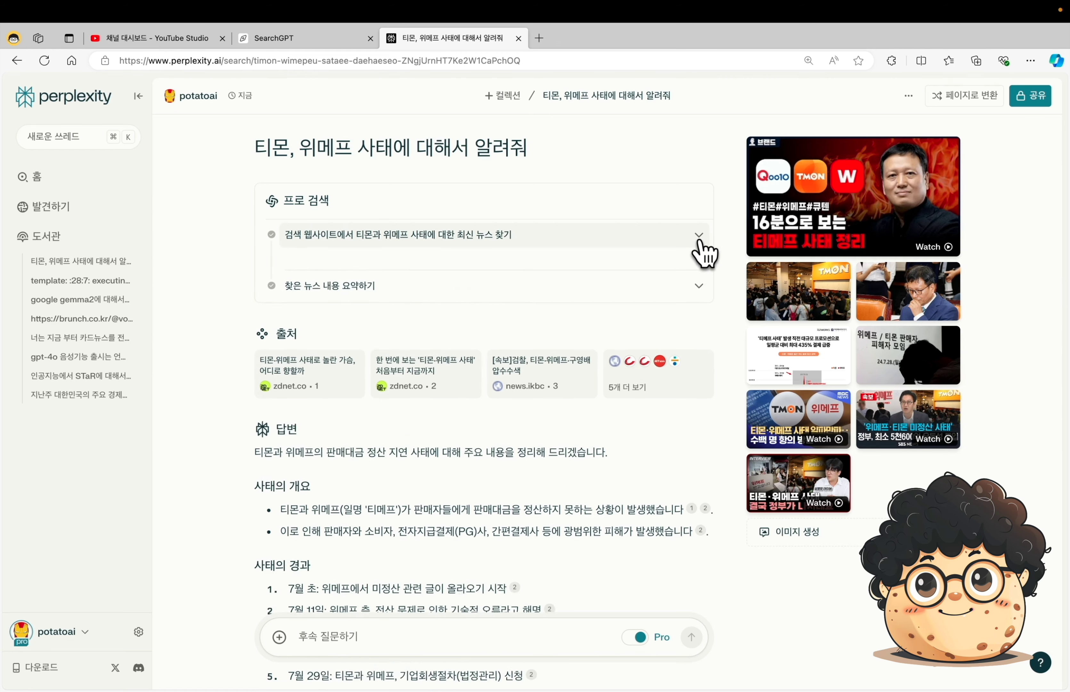
pyautogui.click(688, 381)
pyautogui.scroll(-5, 760, 412)
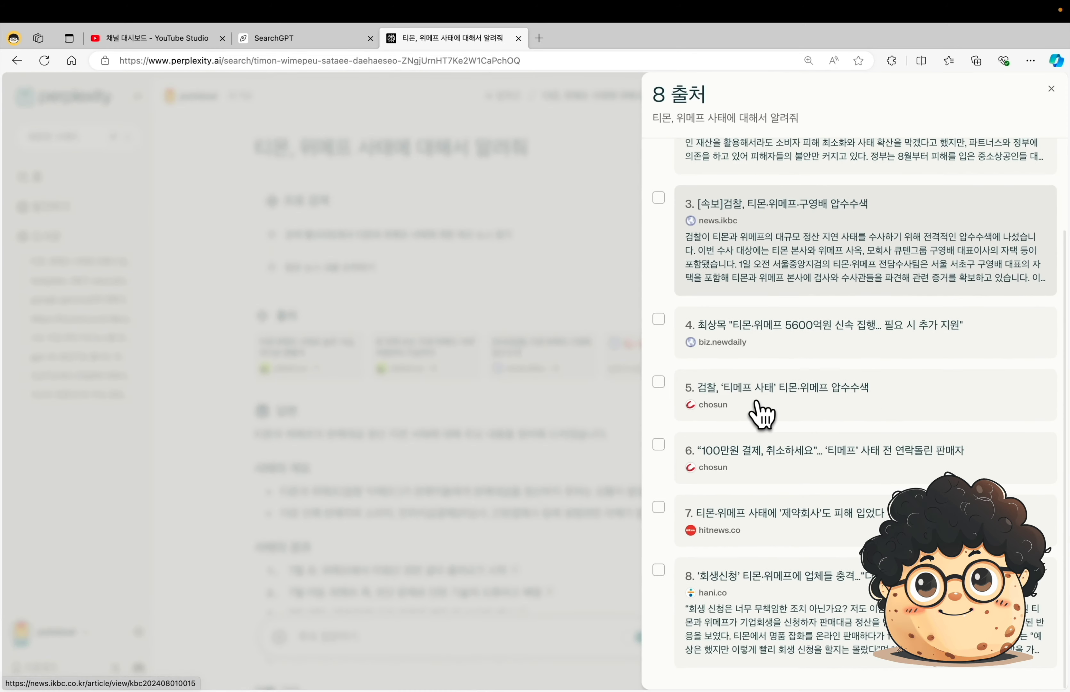
pyautogui.scroll(5, 761, 414)
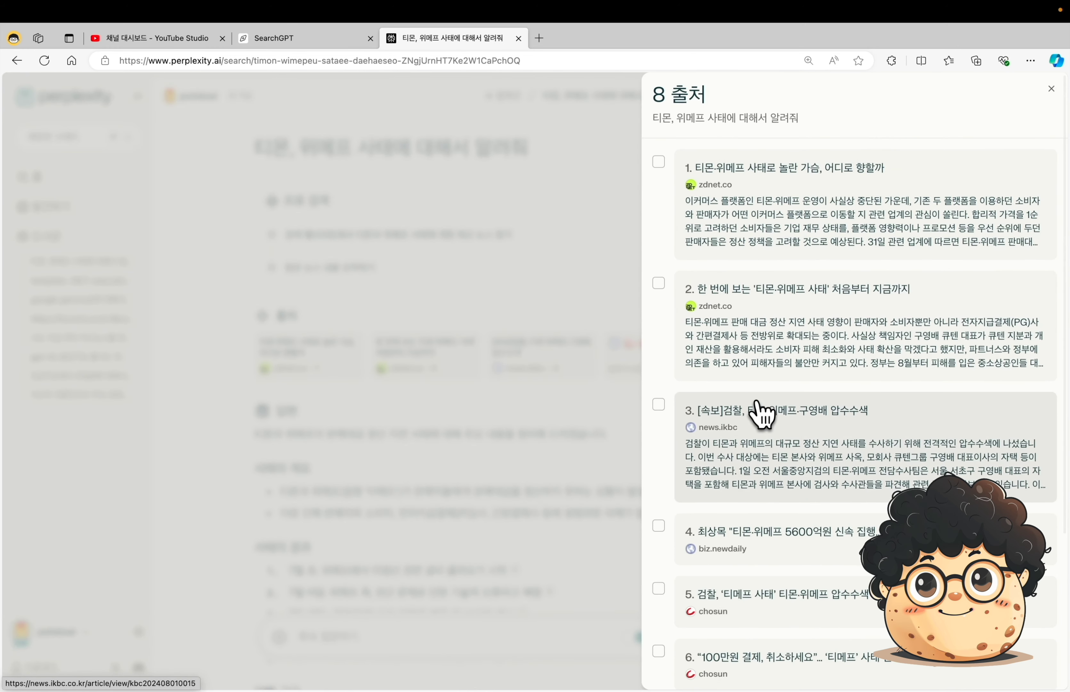
pyautogui.click(1052, 89)
# - Read the 티몬·위메프 answer from its overview through the timeline, damage, government response and outlook sections
pyautogui.scroll(-5, 566, 353)
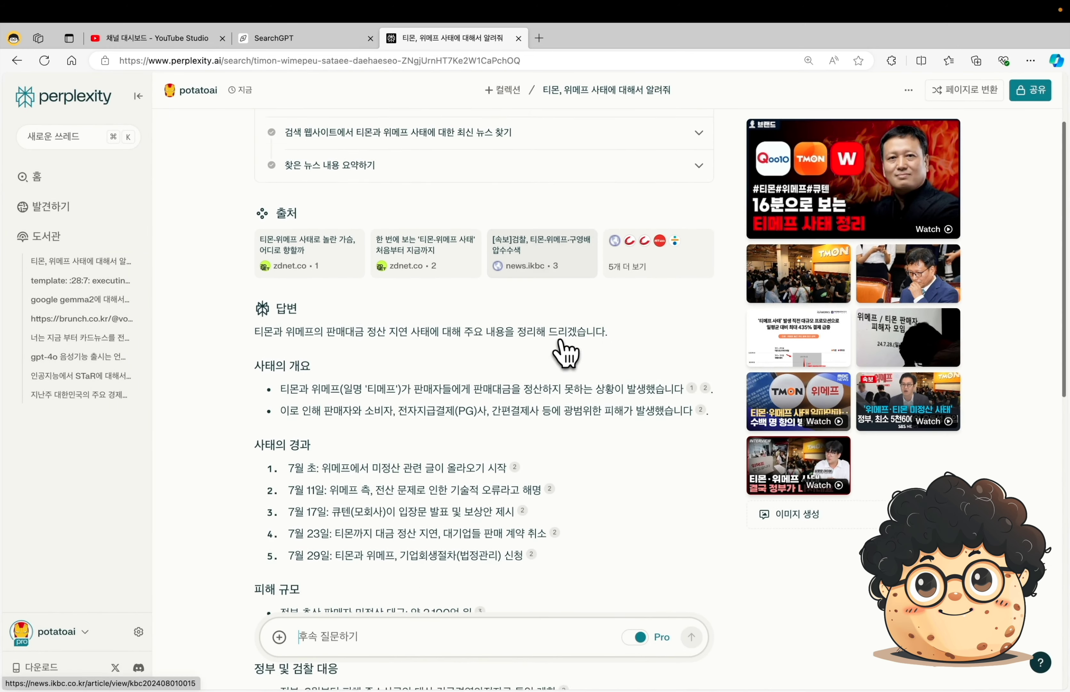
pyautogui.scroll(-2, 566, 353)
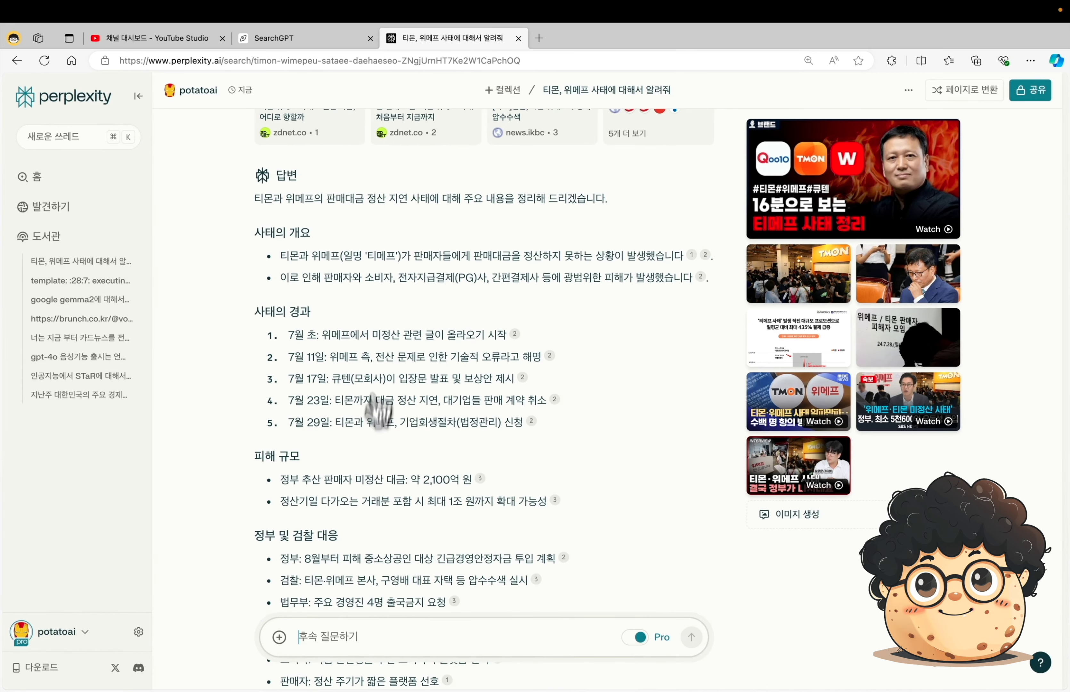
pyautogui.scroll(-4, 286, 405)
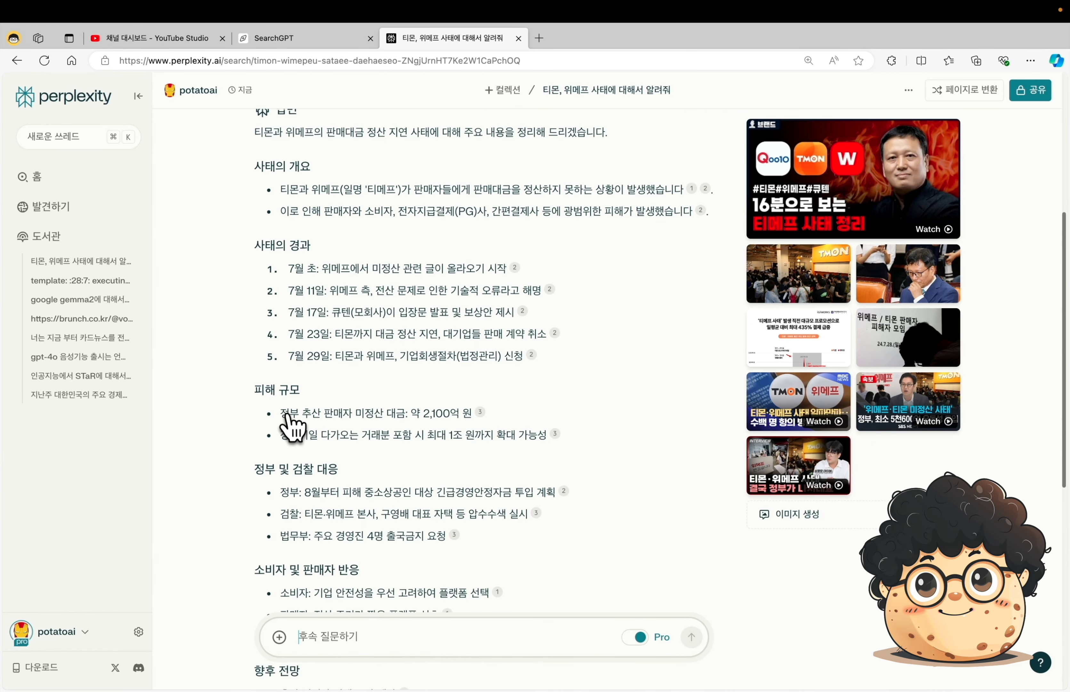
pyautogui.scroll(-5, 292, 427)
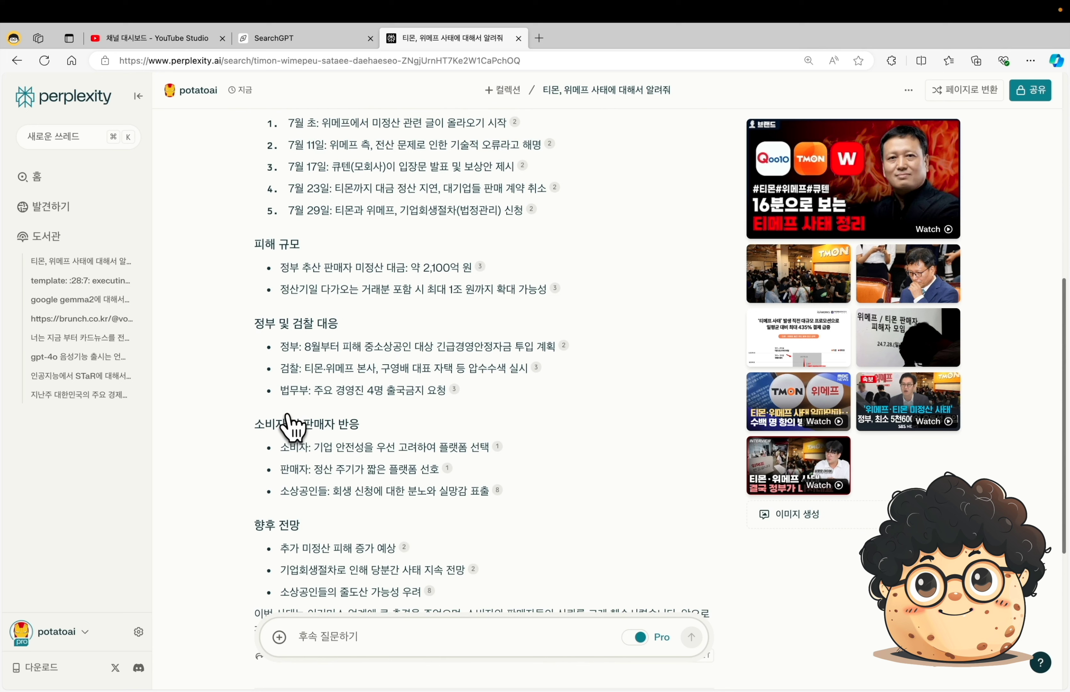
pyautogui.scroll(15, 289, 416)
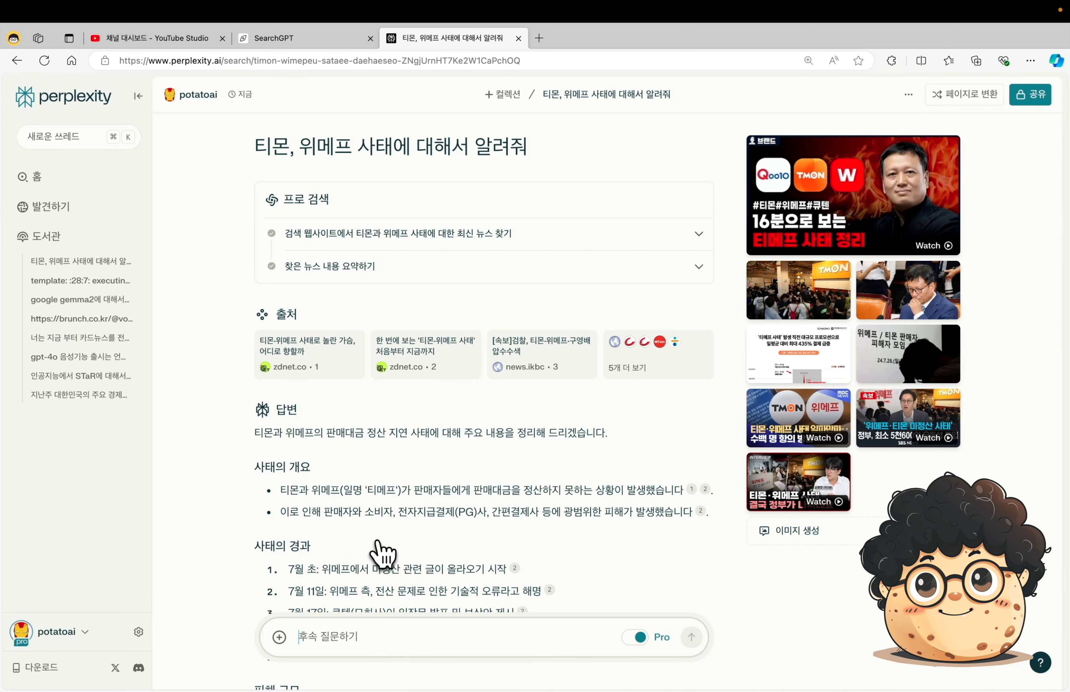
# - Preview the answer's citations, view the source article cited for the possible 1조 원 damage, and return to the Perplexity thread
pyautogui.moveTo(692, 492)
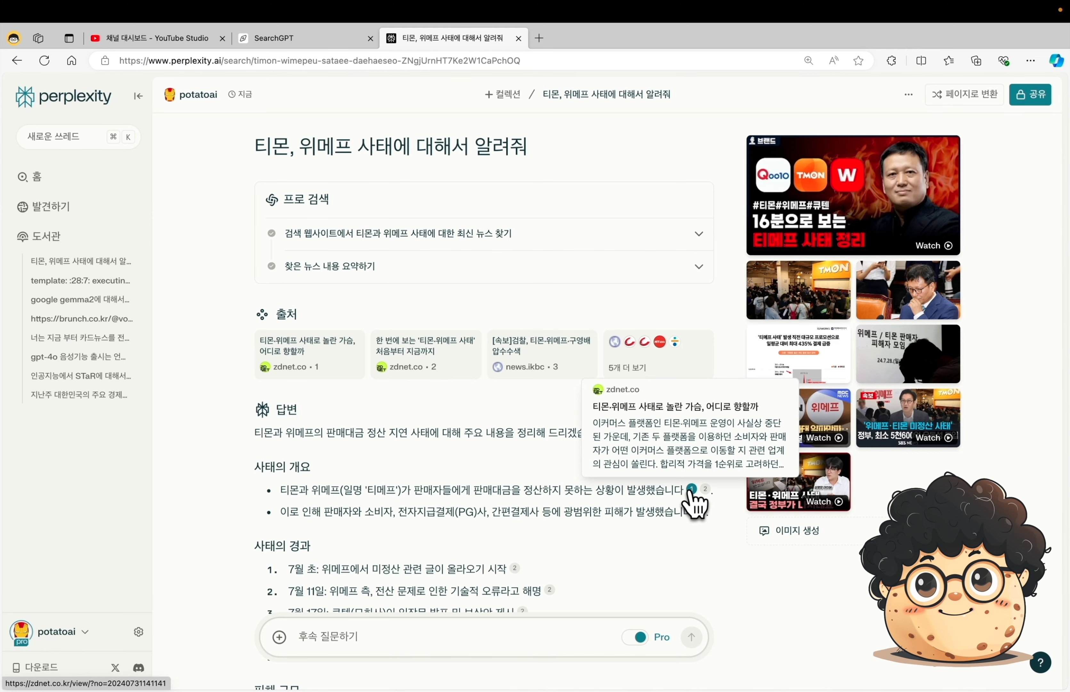
pyautogui.scroll(-8, 692, 490)
pyautogui.moveTo(480, 413)
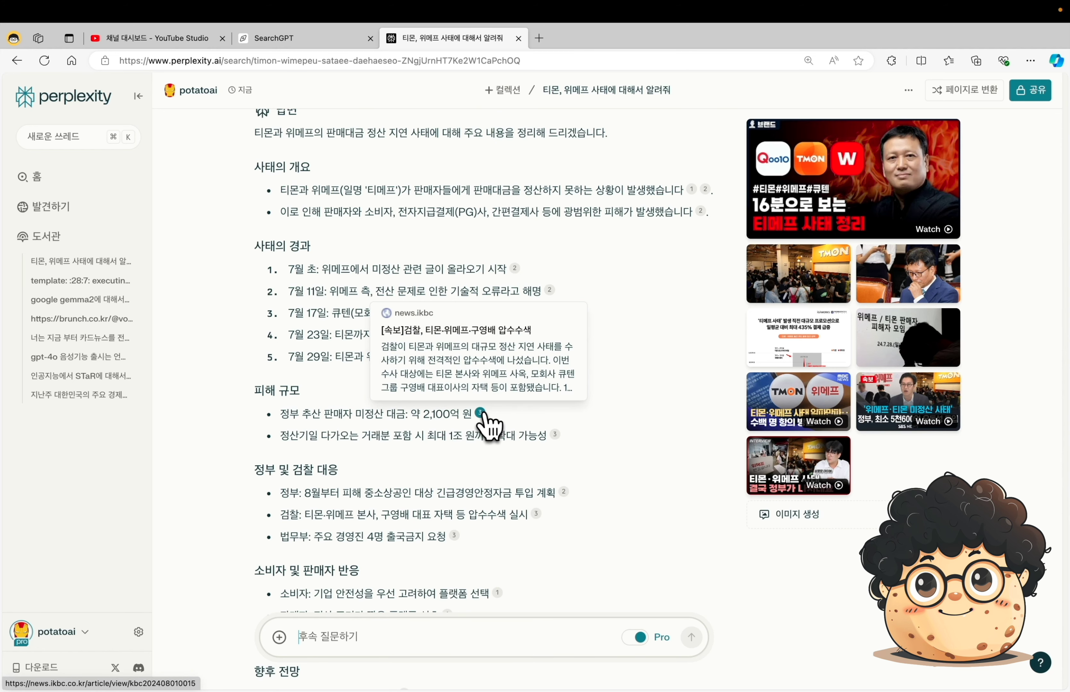
pyautogui.moveTo(556, 436)
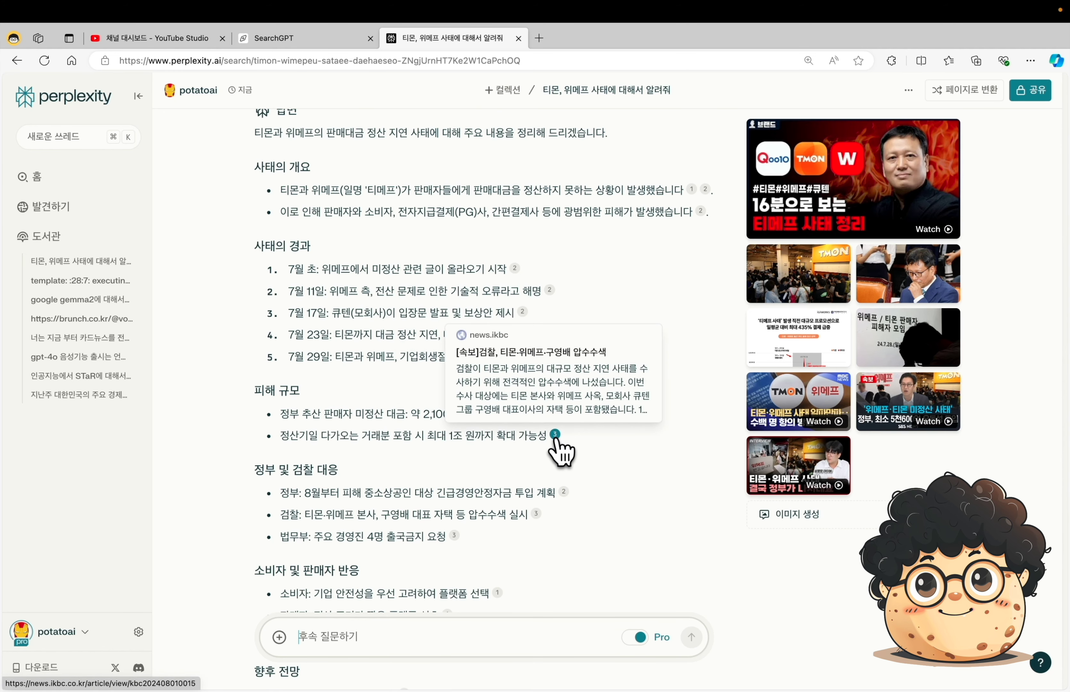
pyautogui.click(556, 435)
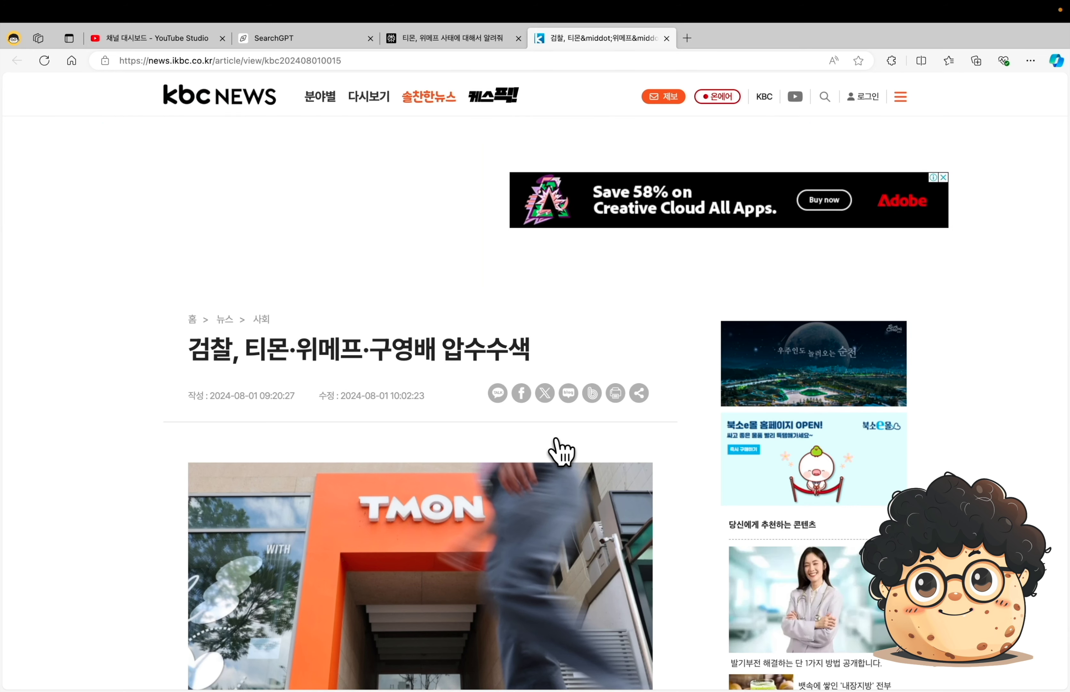
pyautogui.hotkey('ctrl', 'shift', 'Tab')
pyautogui.scroll(7, 406, 334)
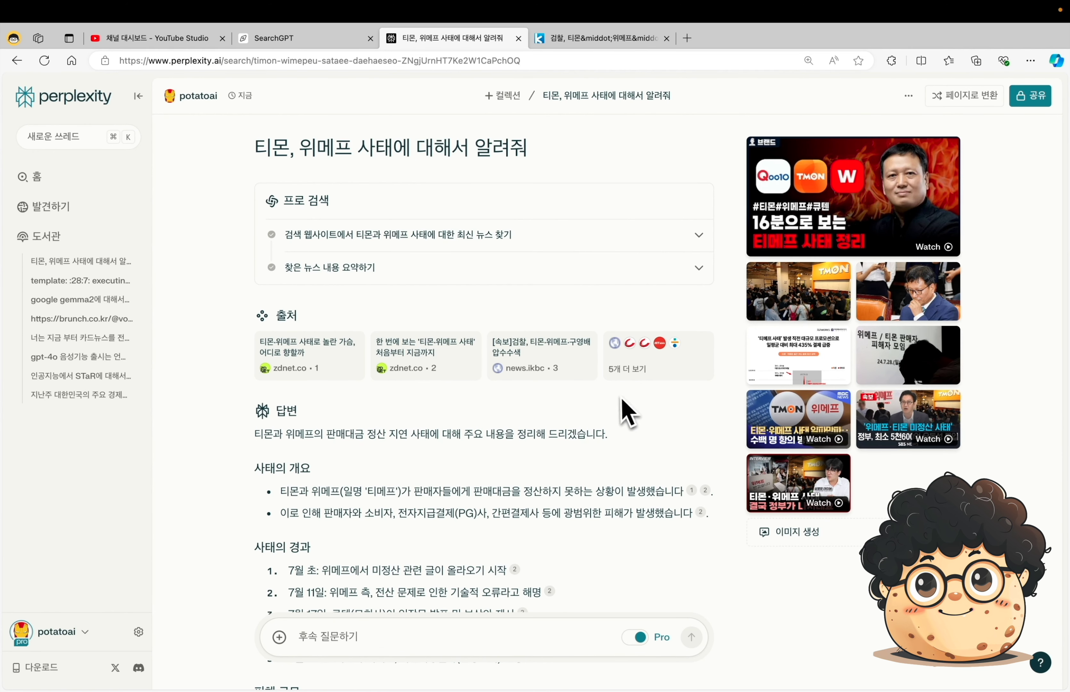
# - Start a new thread asking "코파일럿 + PC에 대한 사용자들의 후기를 알려줘."
pyautogui.press('super+k')
pyautogui.write('코파일럿 + PC에 대한 사용자들의 후기를 알려줘.')
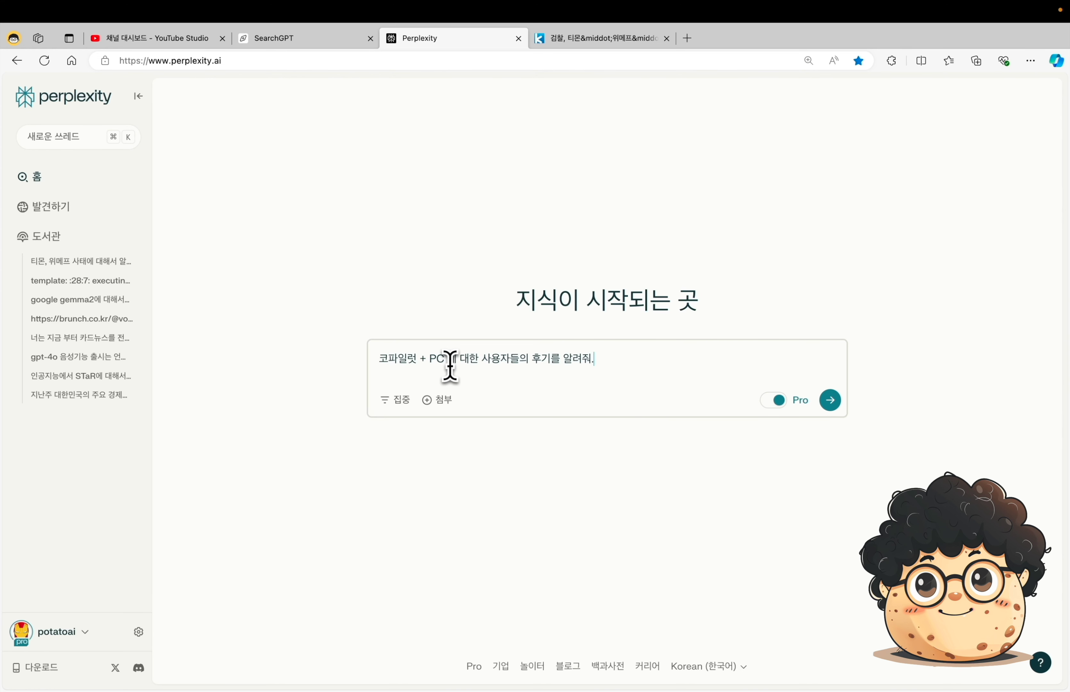
pyautogui.press('Return')
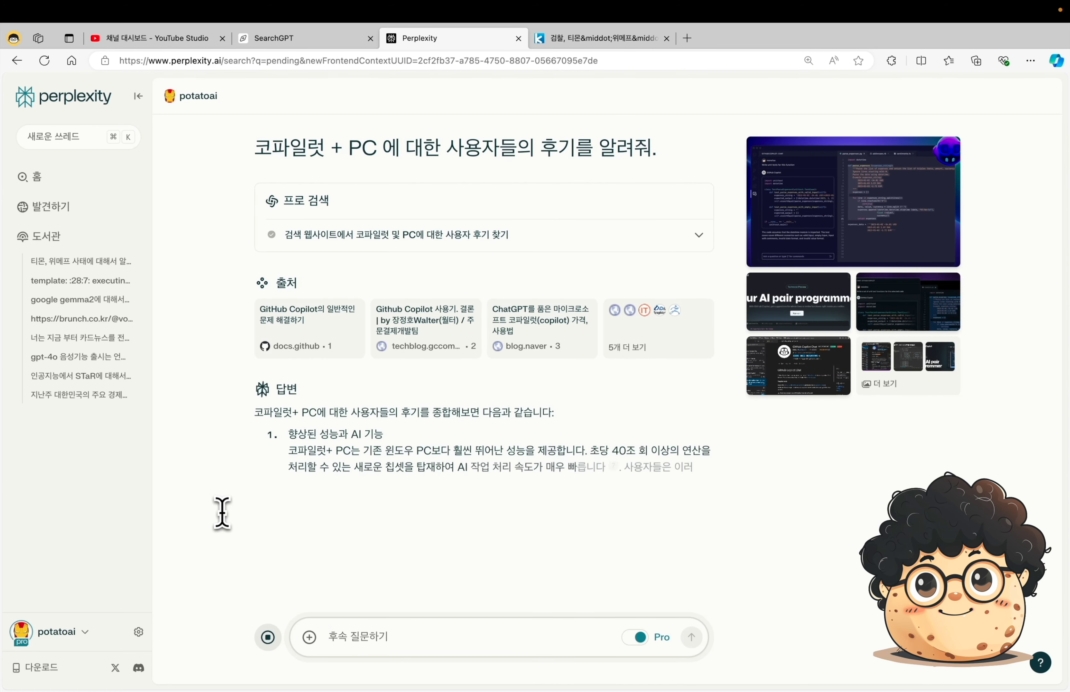
# - Inspect the Pro search queries and the full source list behind the 코파일럿 + PC answer
pyautogui.scroll(-8, 449, 452)
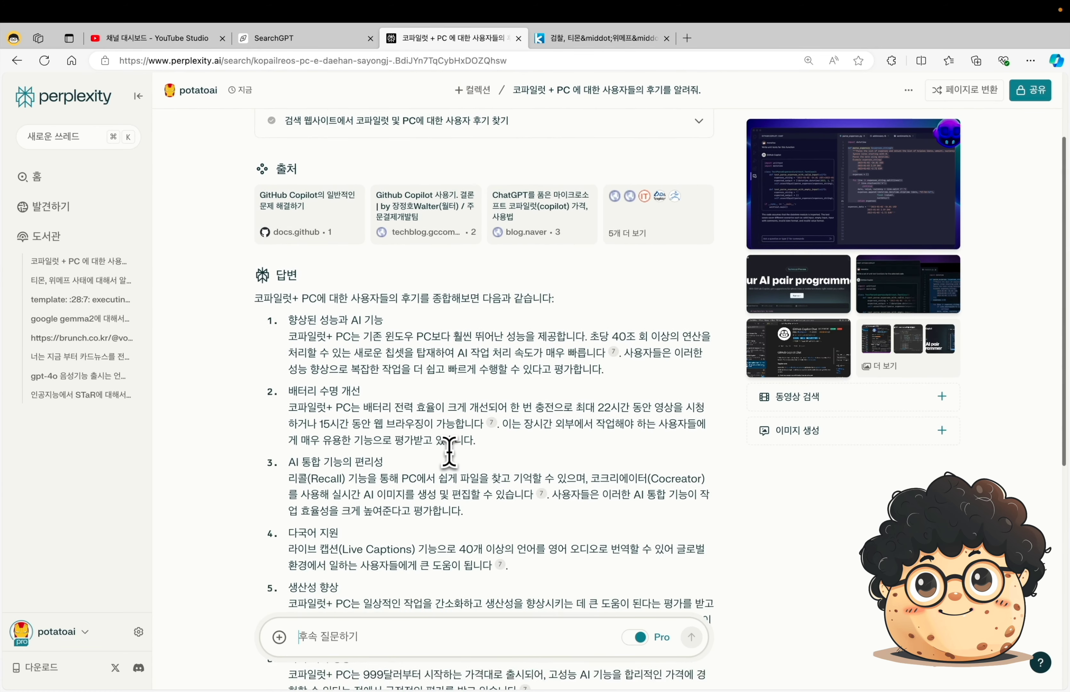
pyautogui.scroll(8, 450, 452)
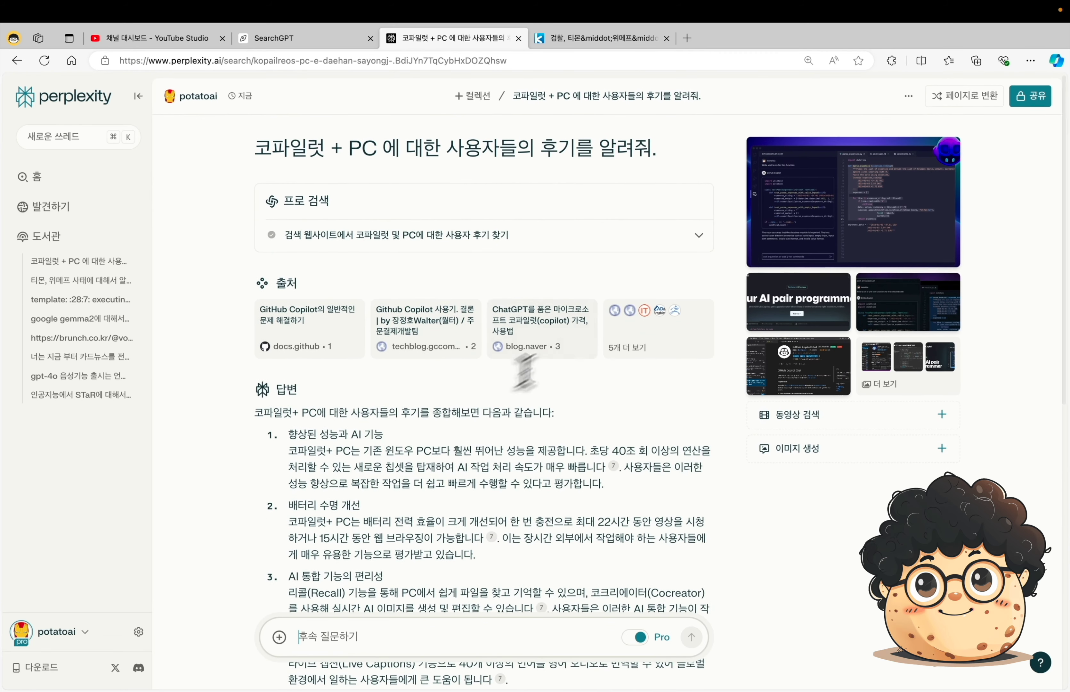
pyautogui.click(674, 236)
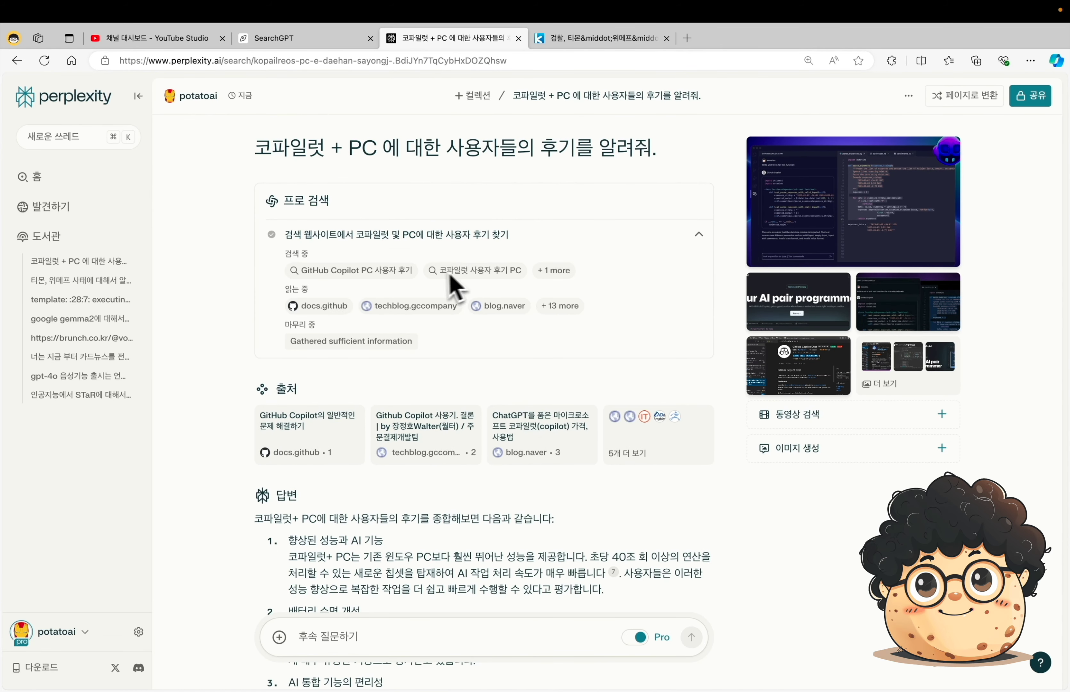
pyautogui.click(668, 443)
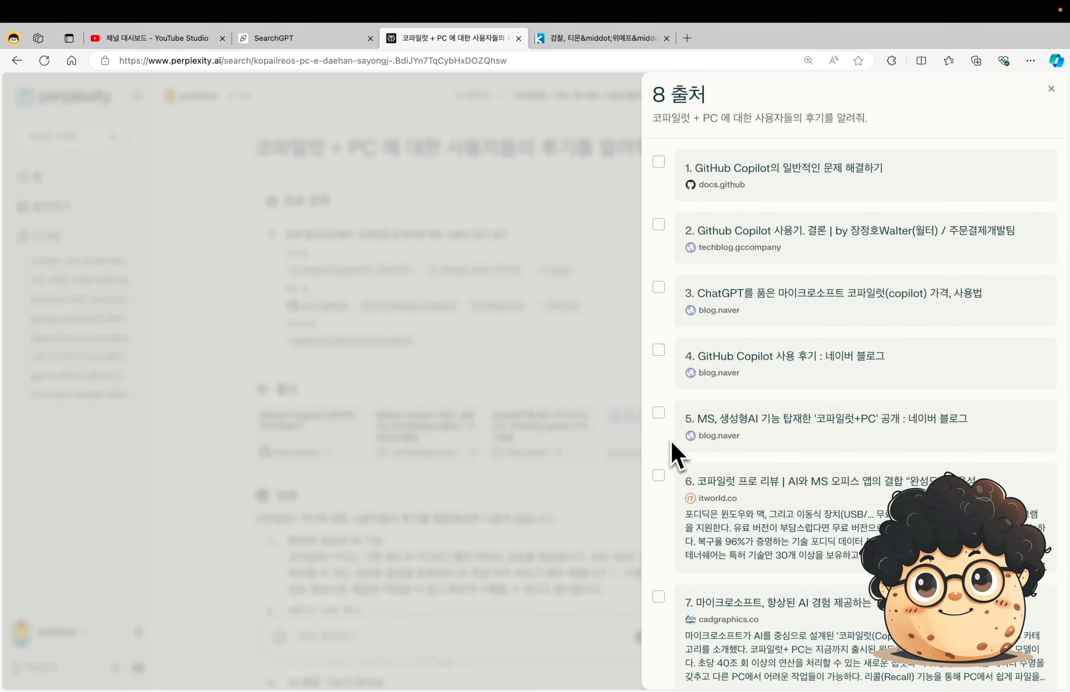
pyautogui.click(626, 453)
# - Read through the 코파일럿 + PC review answer and select the question text in its title
pyautogui.scroll(-8, 254, 465)
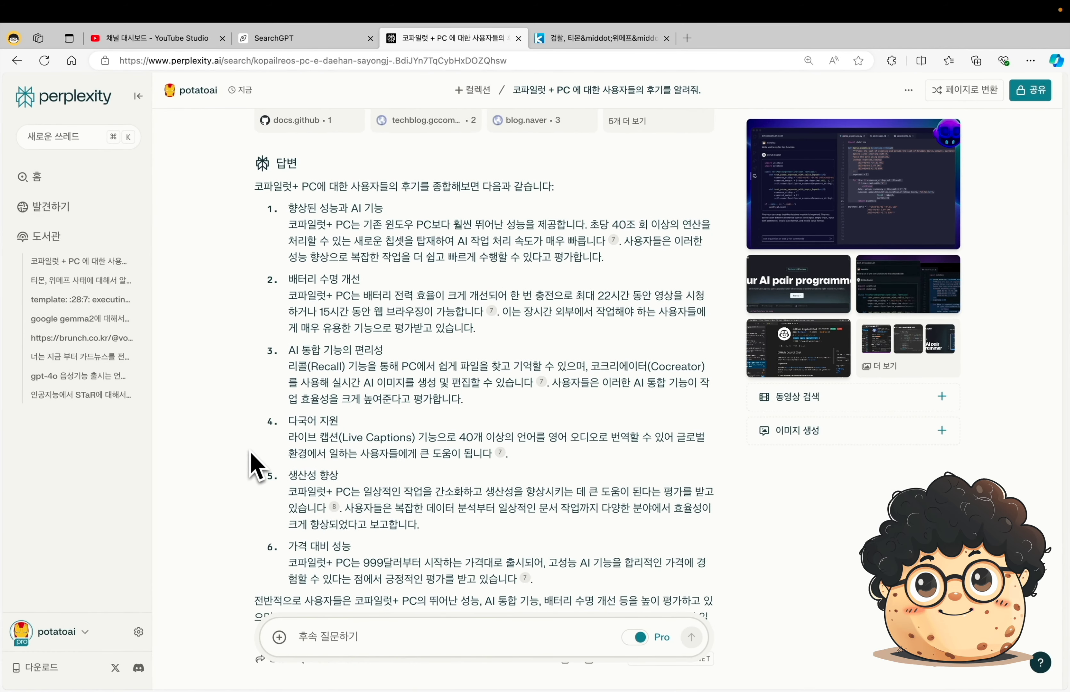
pyautogui.scroll(8, 335, 411)
pyautogui.tripleClick(440, 150)
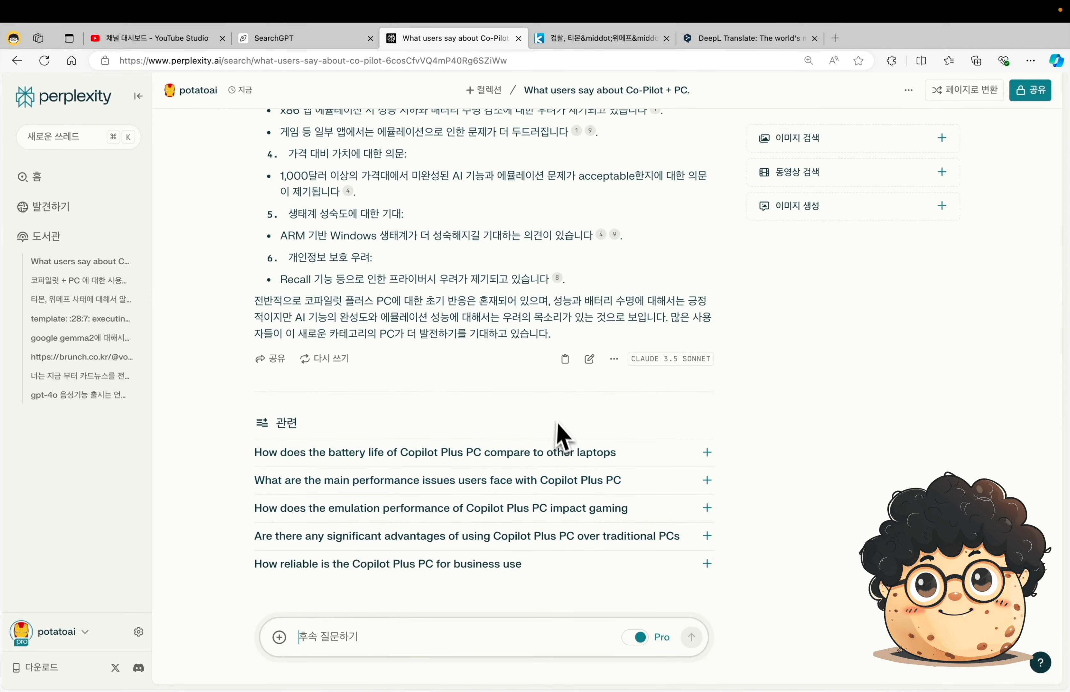
# - Rewrite the answer about user opinions of Co-Pilot + PC with the Llama 3.1 405B model
pyautogui.click(331, 364)
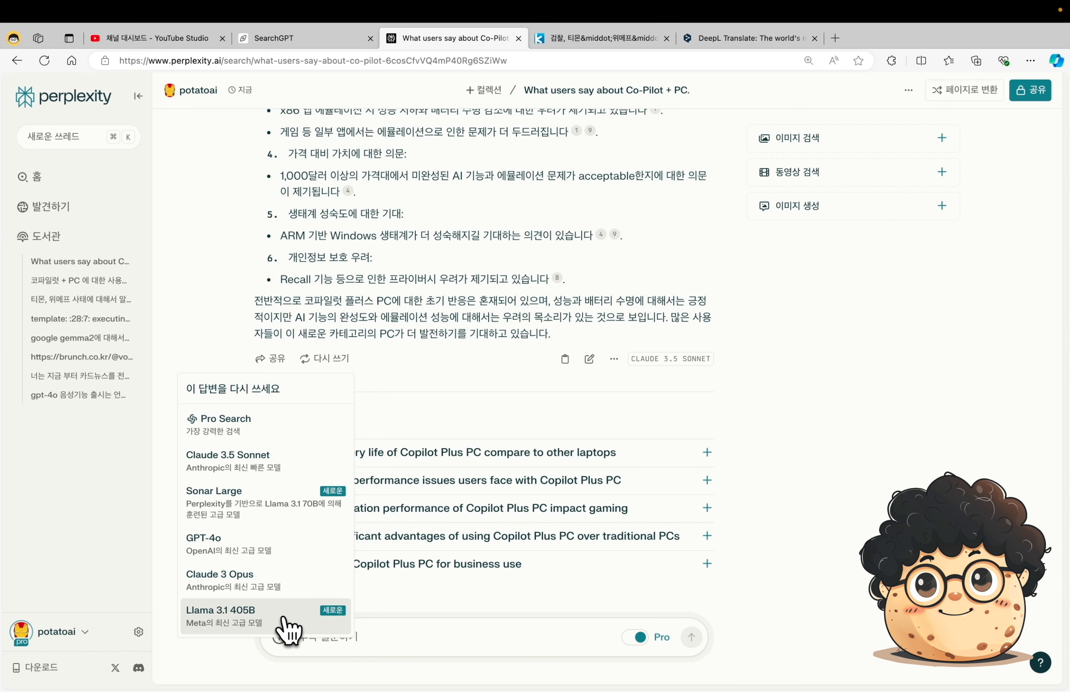
pyautogui.click(288, 628)
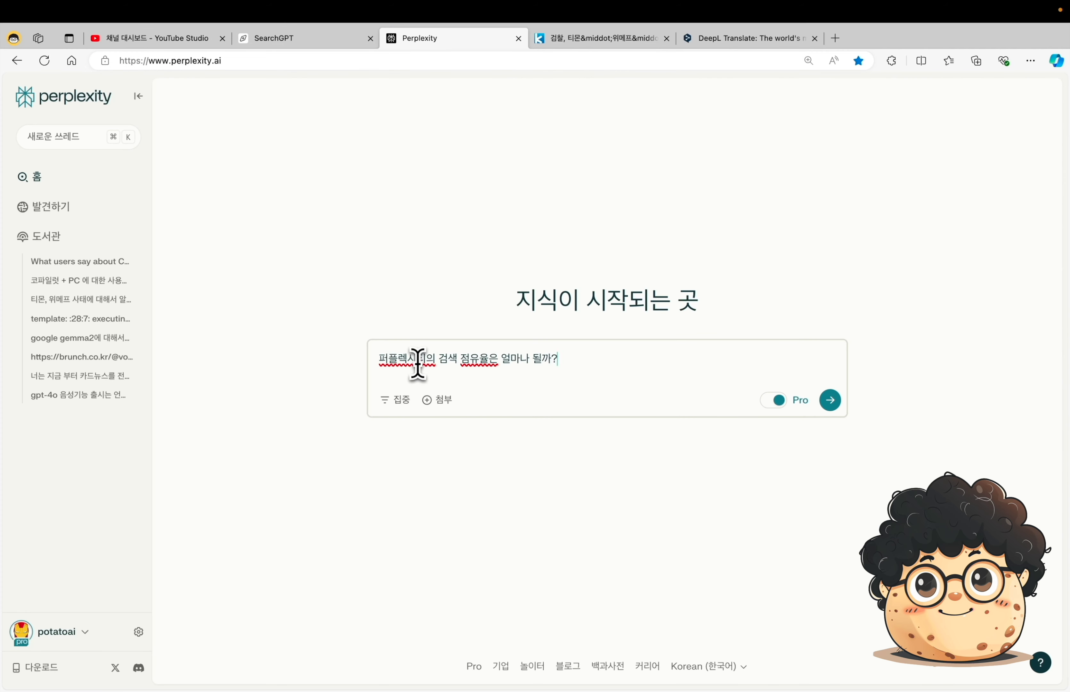
# - Ask "퍼플렉시티의 검색 점유율은 얼마나 될까?" and highlight the market-share figures of Perplexity and its competitors in the answer
pyautogui.press('Return')
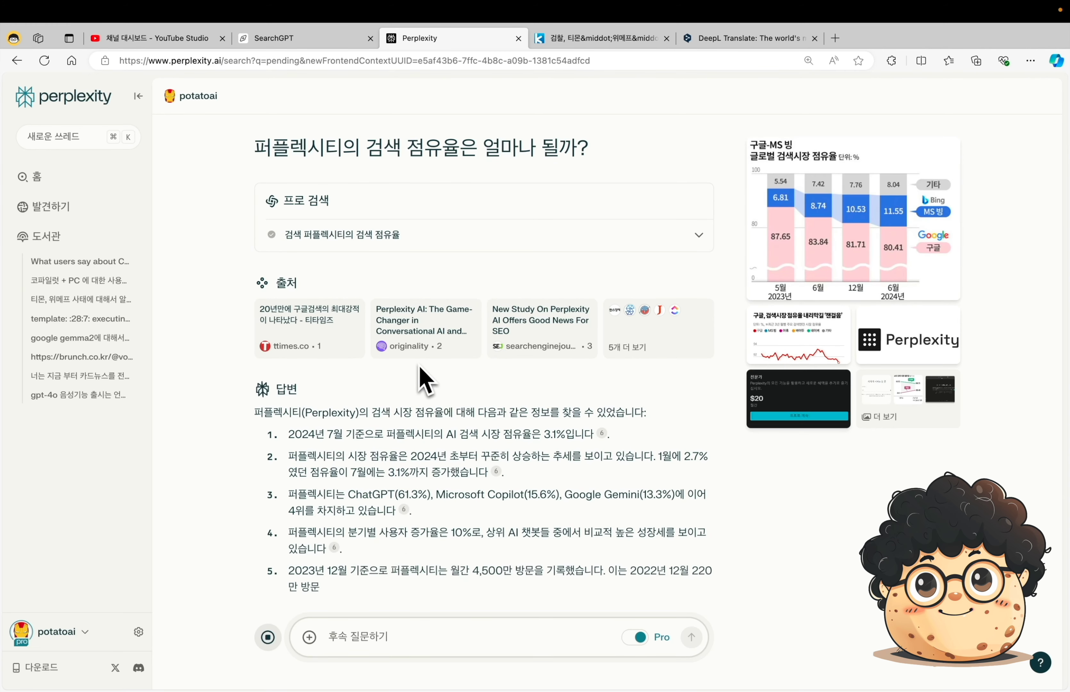
pyautogui.scroll(-2, 541, 459)
pyautogui.moveTo(663, 365); pyautogui.dragTo(704, 371)
pyautogui.moveTo(350, 382); pyautogui.dragTo(416, 385)
pyautogui.scroll(-2, 360, 431)
pyautogui.moveTo(349, 342); pyautogui.dragTo(675, 345)
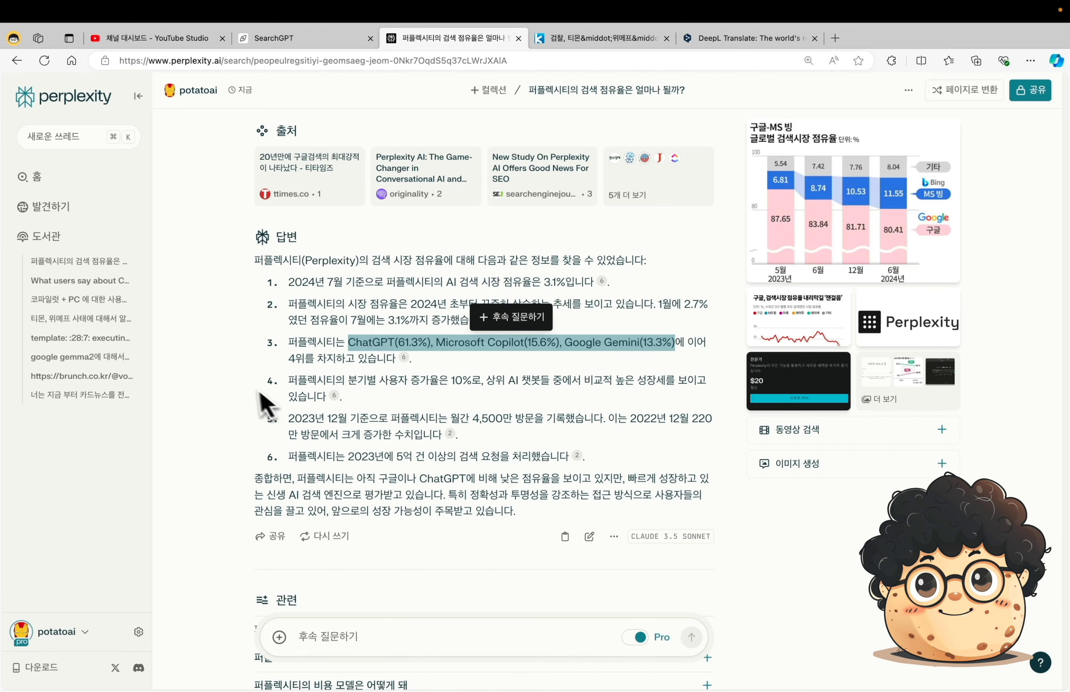
pyautogui.click(246, 389)
# - View the enlarged Google–MS Bing global search share chart and the chart on Google's declining search share
pyautogui.click(863, 192)
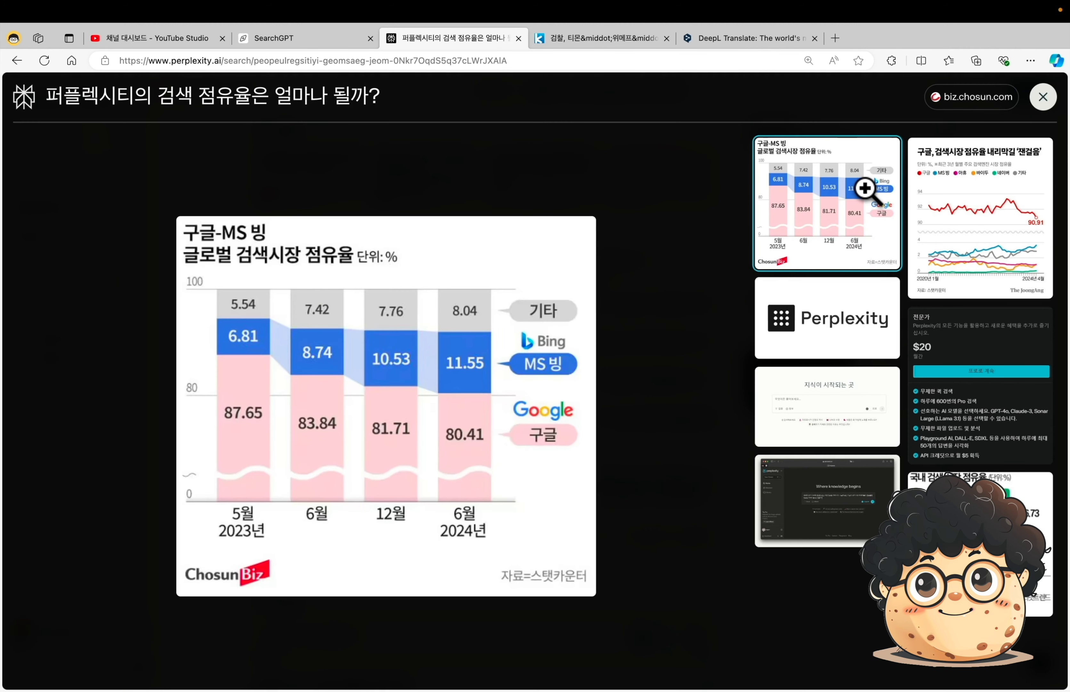
pyautogui.click(966, 232)
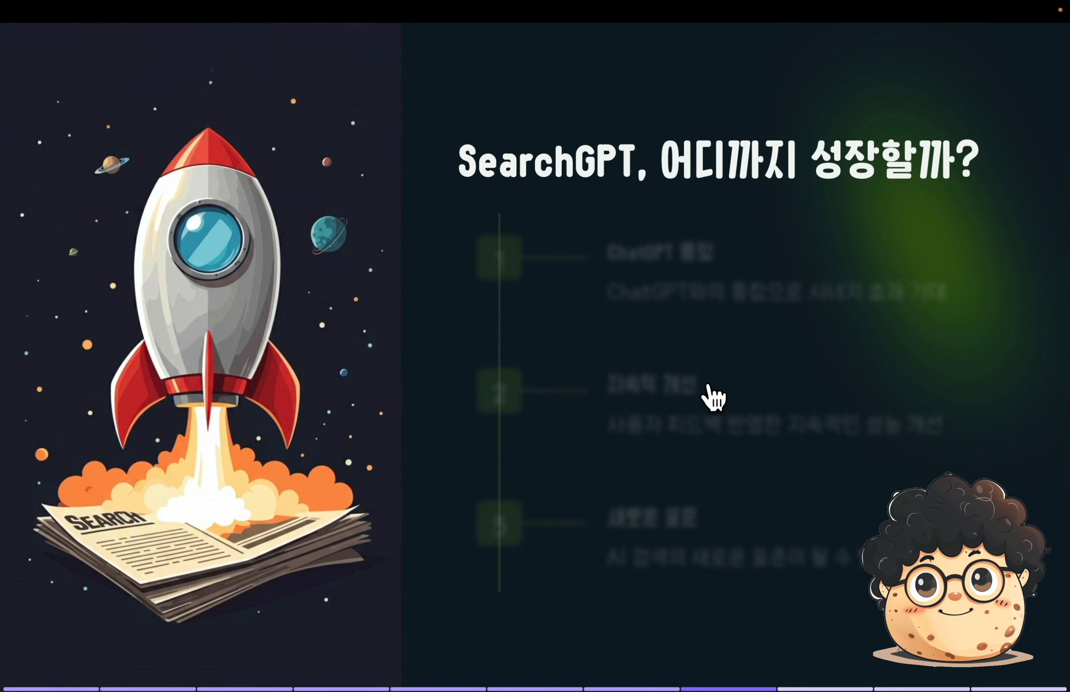
pyautogui.press('Right')
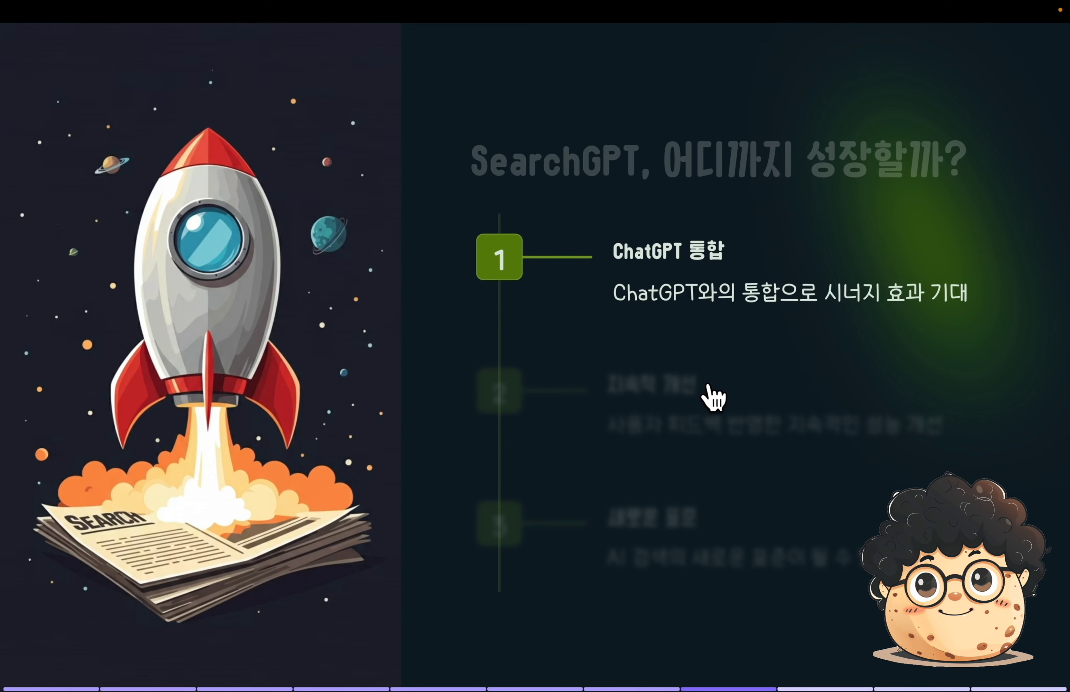